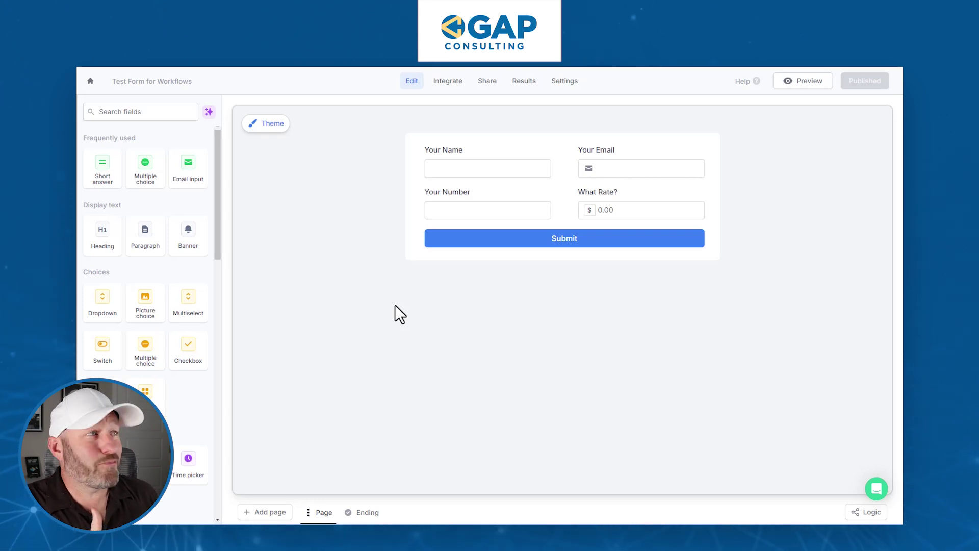
# - Review the form's Your Name, Your Email, Your Number and What Rate? fields
pyautogui.moveTo(523, 151)
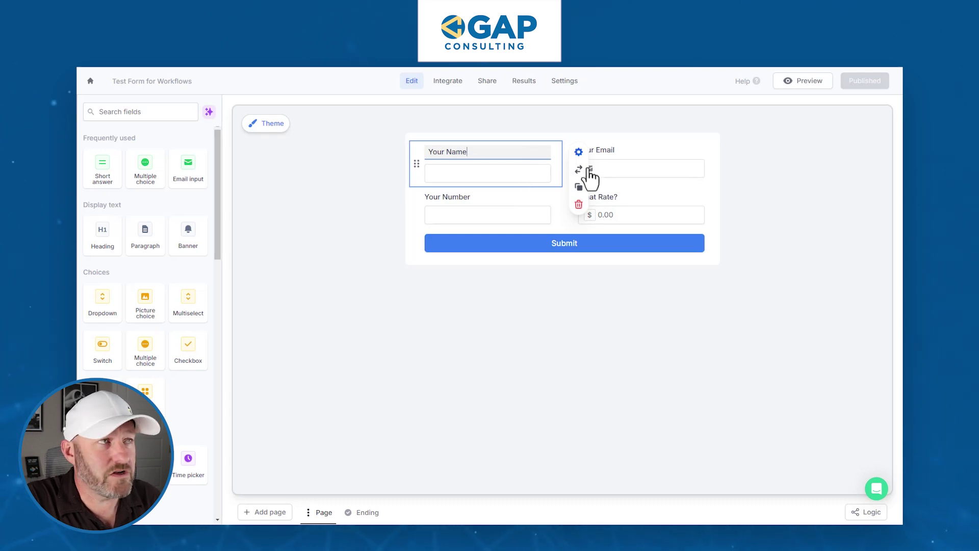
pyautogui.click(630, 151)
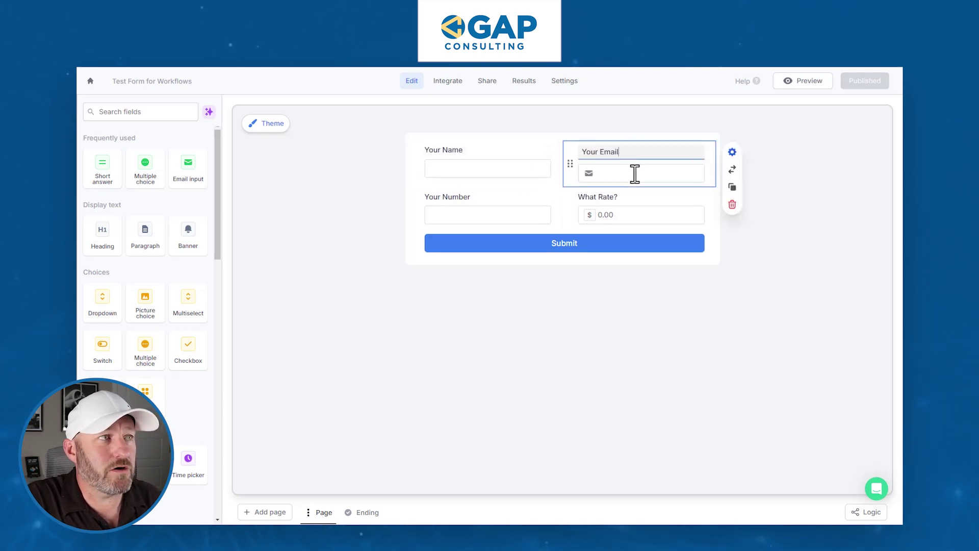
pyautogui.click(490, 211)
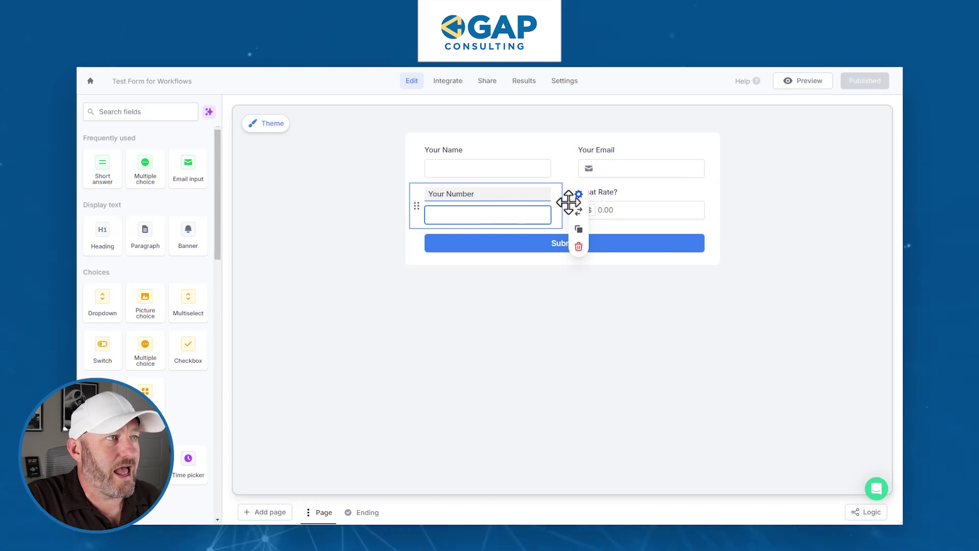
pyautogui.click(618, 200)
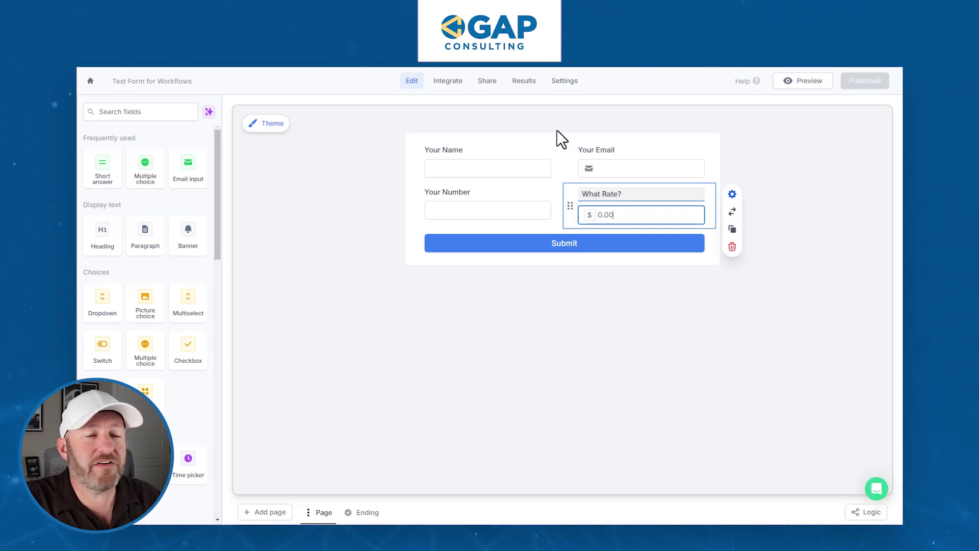
pyautogui.click(567, 193)
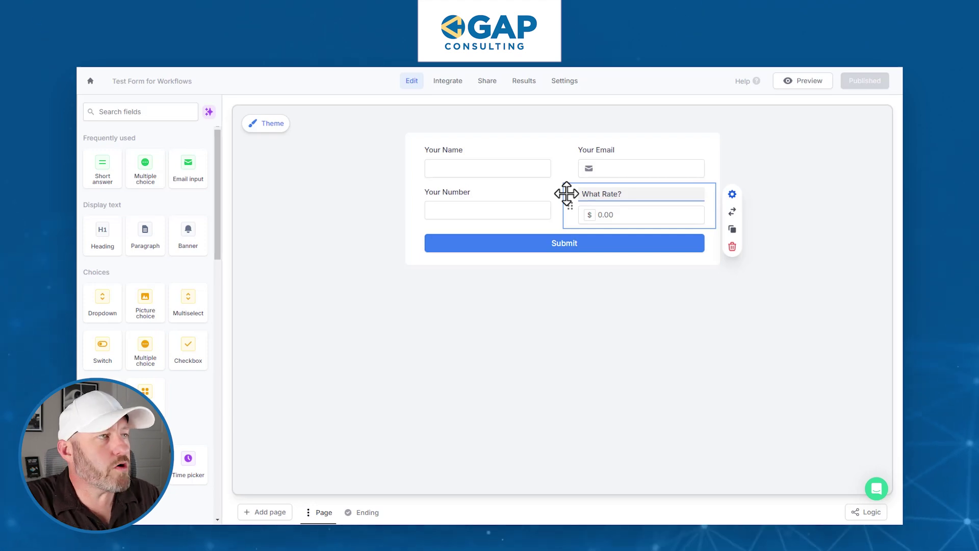
# - Examine the initial value and rules of the form's Total calculation, and the Your Number and What Rate? fields feeding it
pyautogui.click(865, 514)
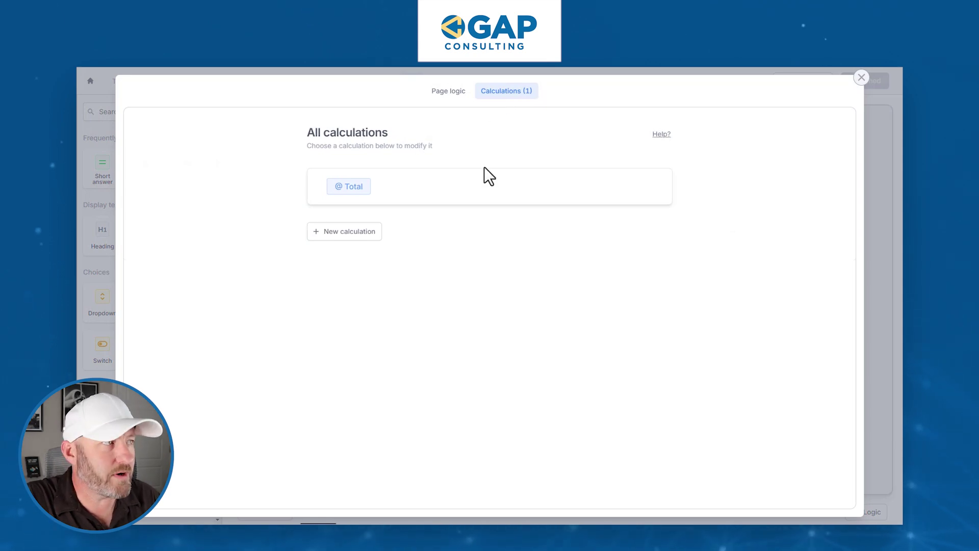
pyautogui.click(467, 199)
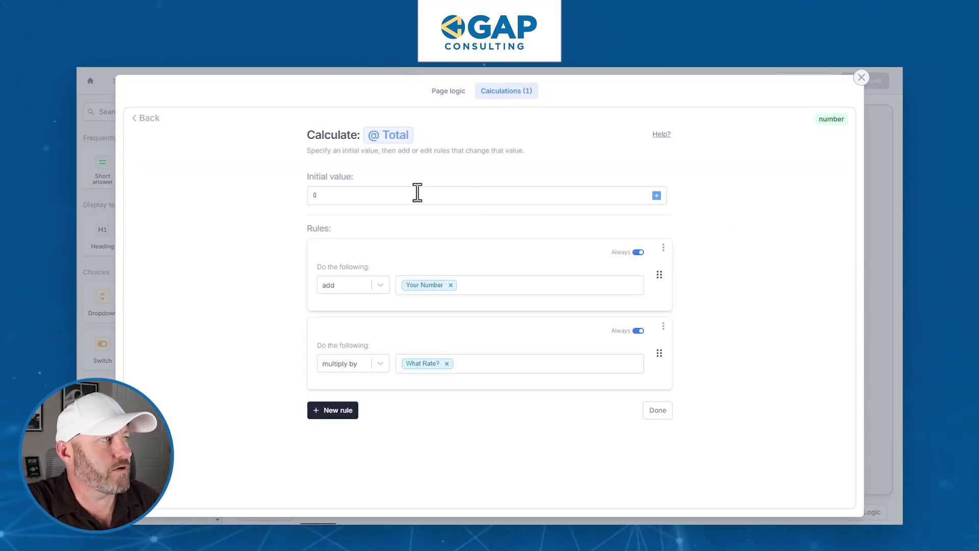
pyautogui.click(335, 196)
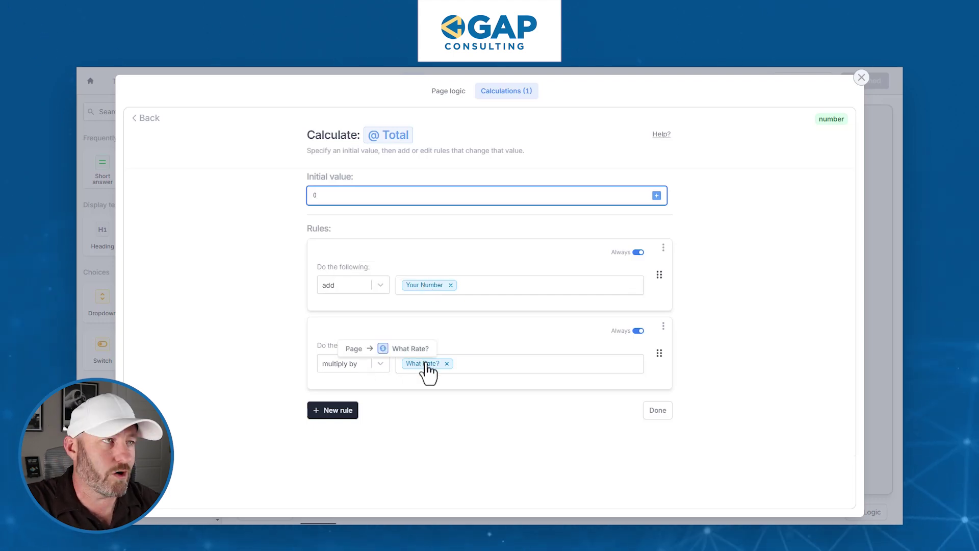
pyautogui.click(862, 78)
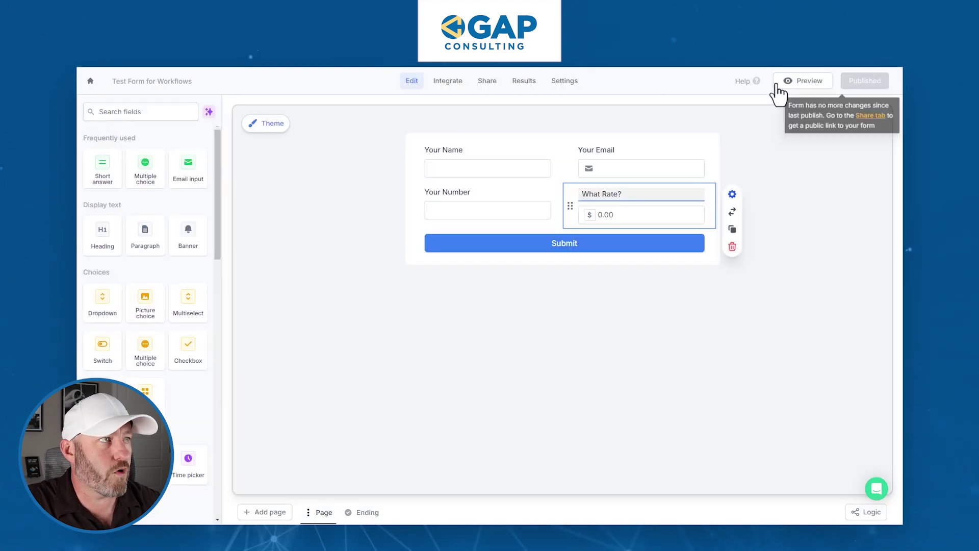
pyautogui.click(480, 214)
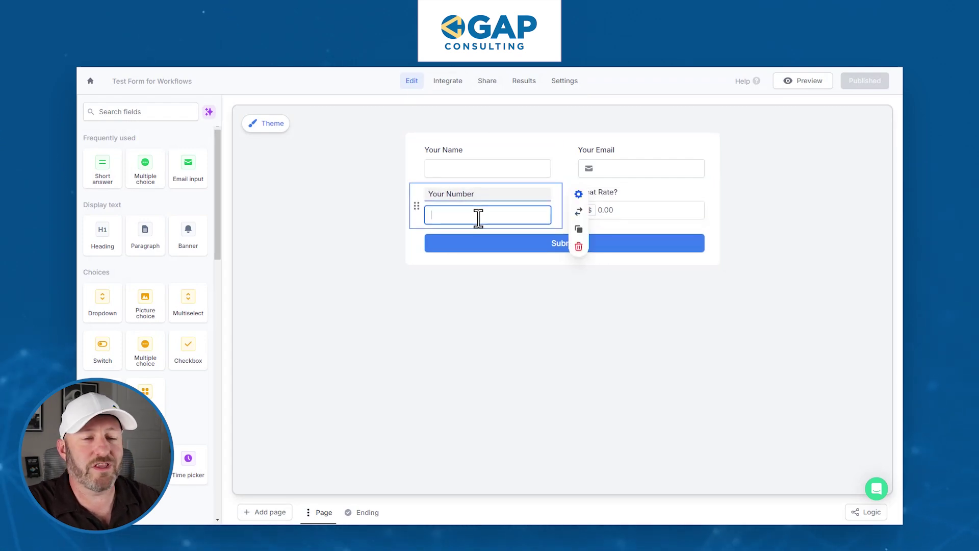
pyautogui.click(641, 213)
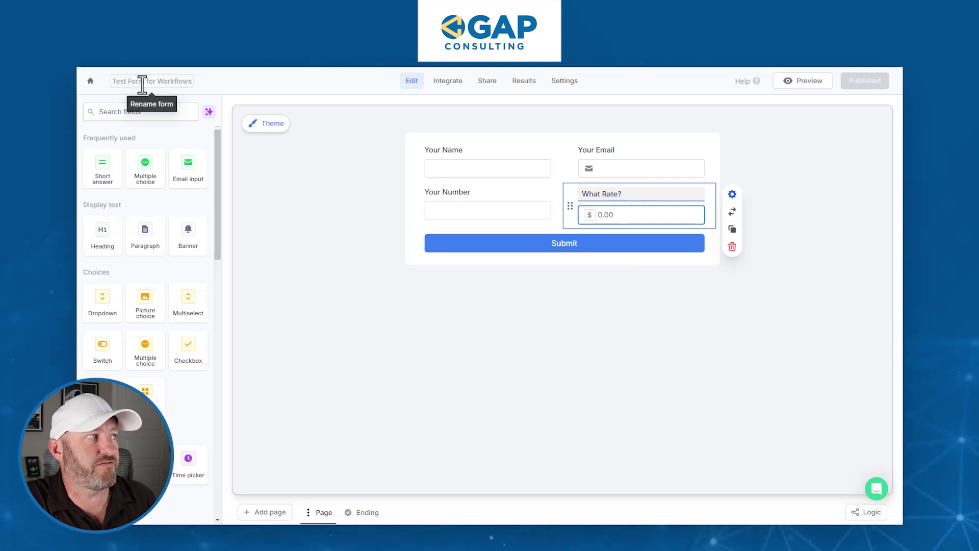
# - Browse the workflow templates offered for this form and those in the account-wide Workflows area
pyautogui.click(449, 83)
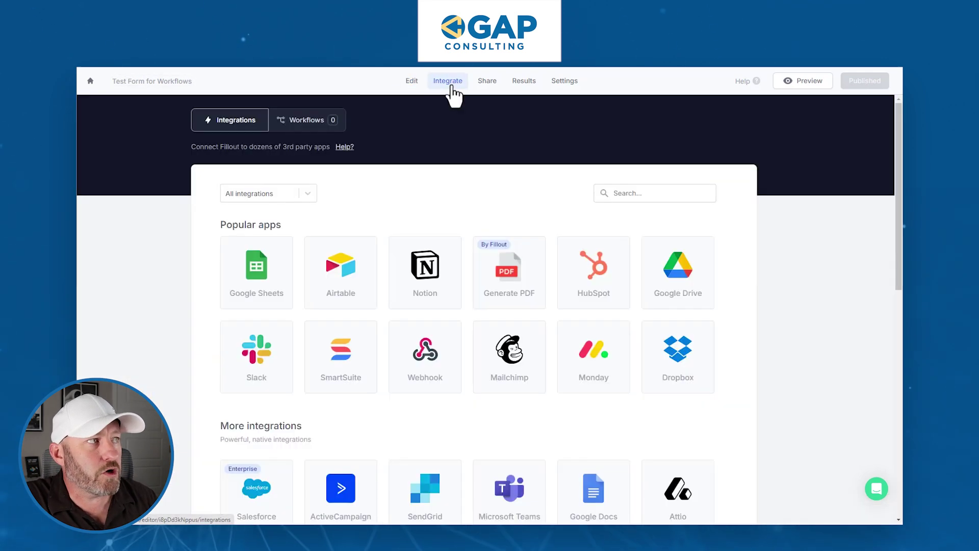
pyautogui.click(301, 127)
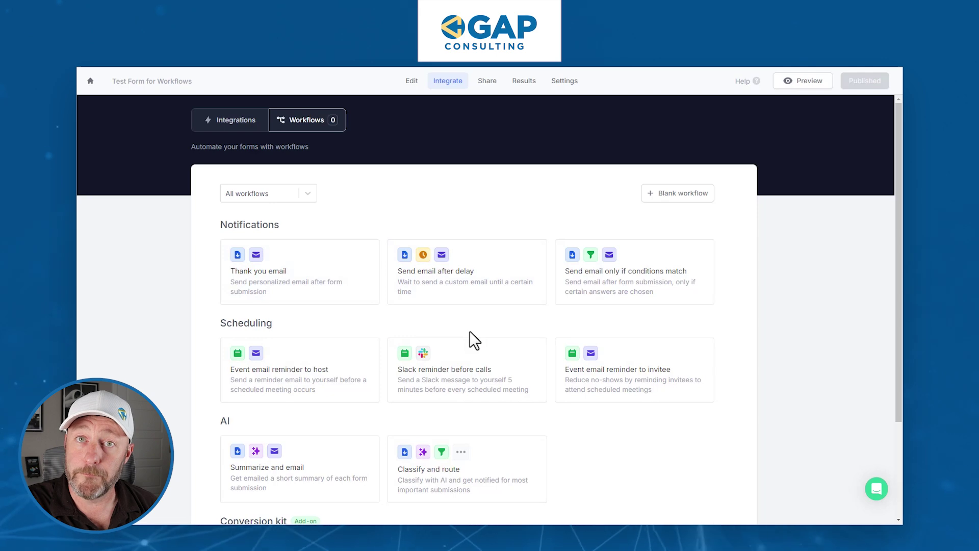
pyautogui.click(88, 80)
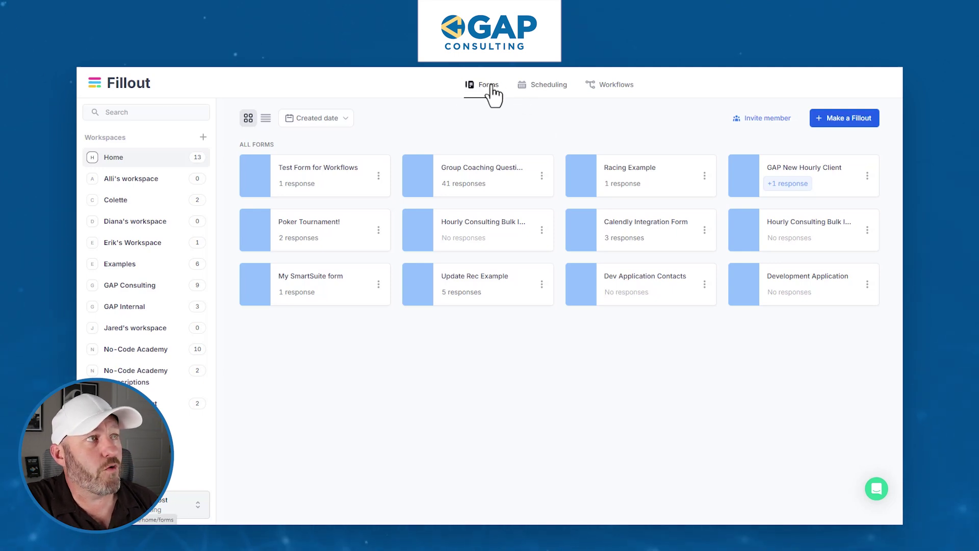
pyautogui.click(607, 91)
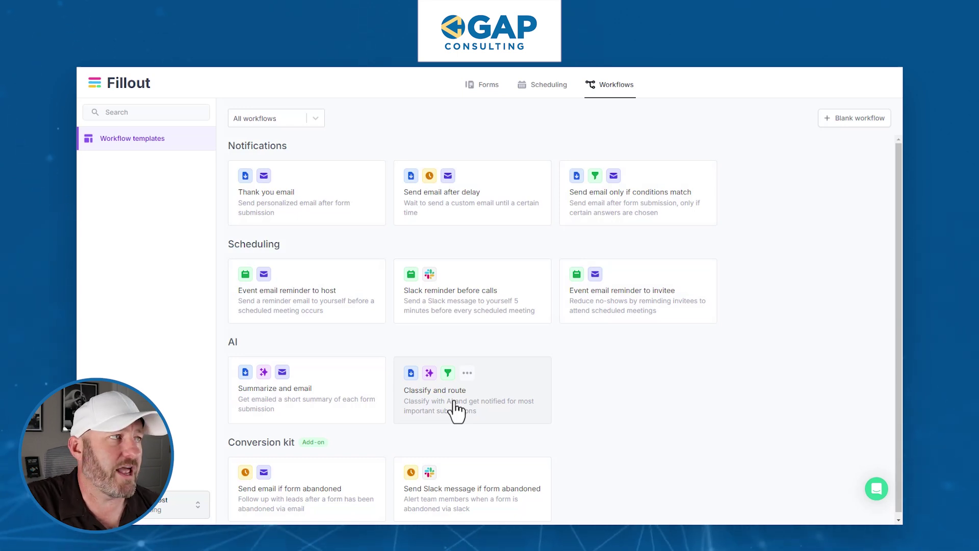
# - Create a blank workflow applied to the form "Test Form for Workflows"
pyautogui.click(837, 124)
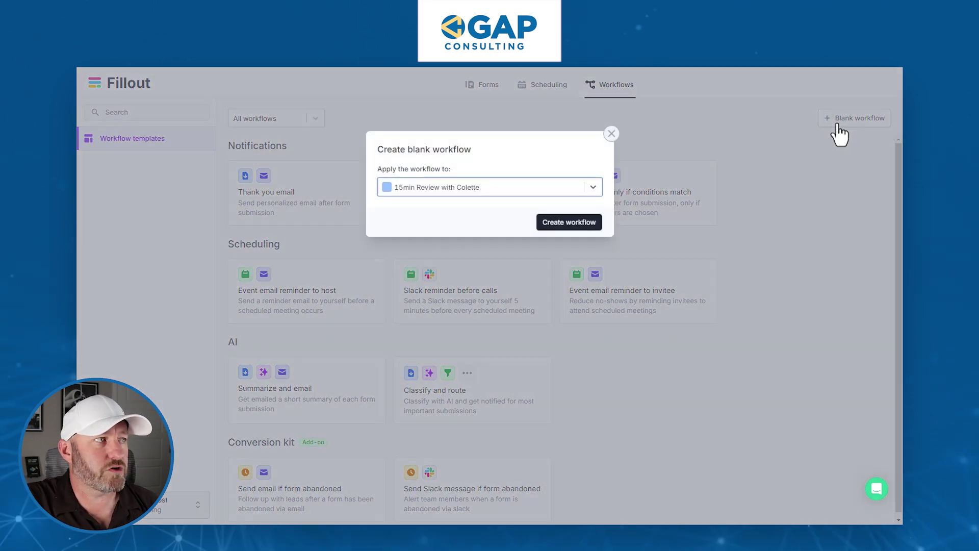
pyautogui.click(546, 192)
pyautogui.scroll(-5, 519, 262)
pyautogui.scroll(-10, 512, 301)
pyautogui.scroll(6, 508, 313)
pyautogui.scroll(8, 509, 313)
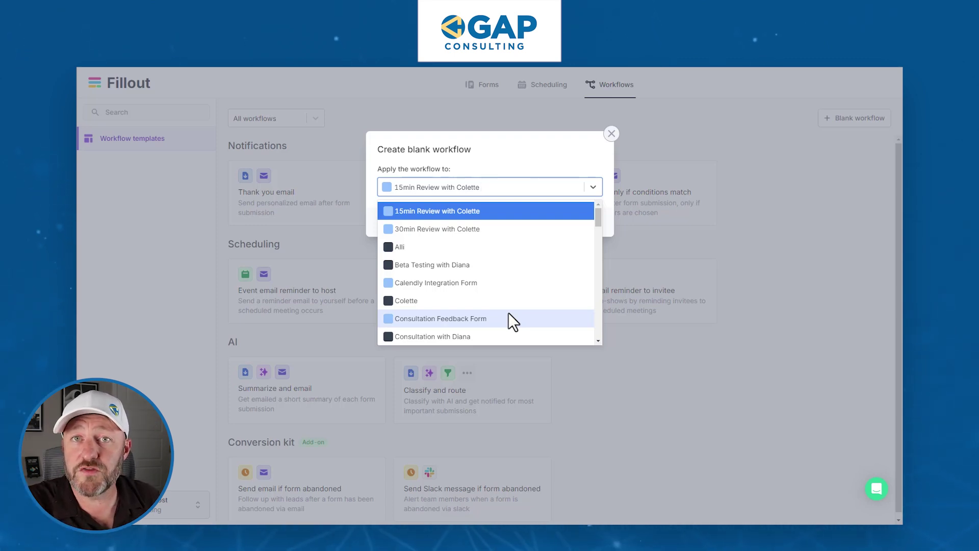
pyautogui.write('tes')
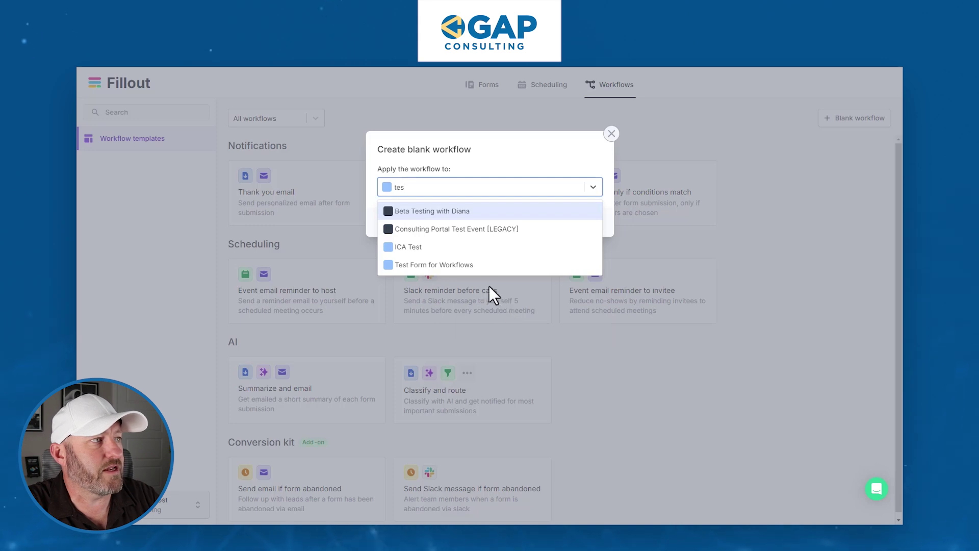
pyautogui.click(469, 265)
pyautogui.click(565, 222)
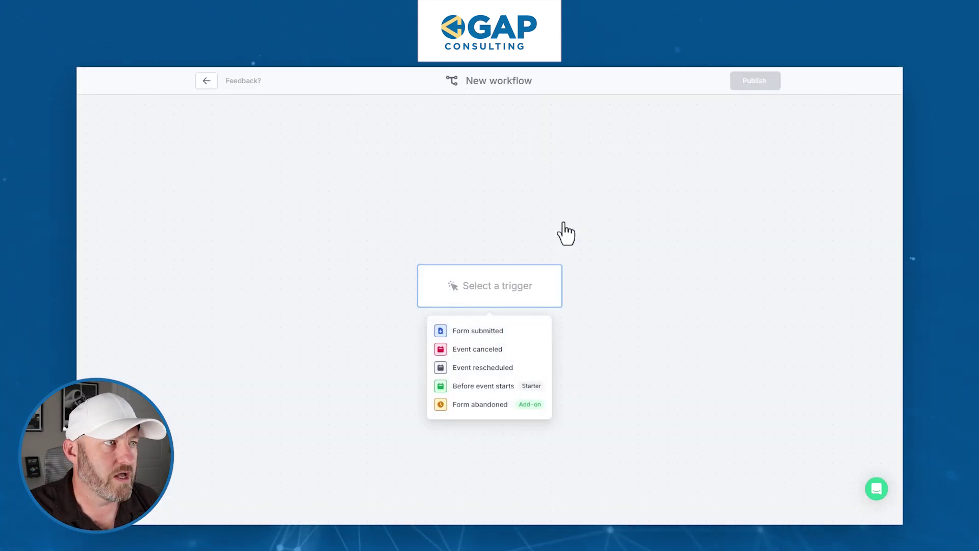
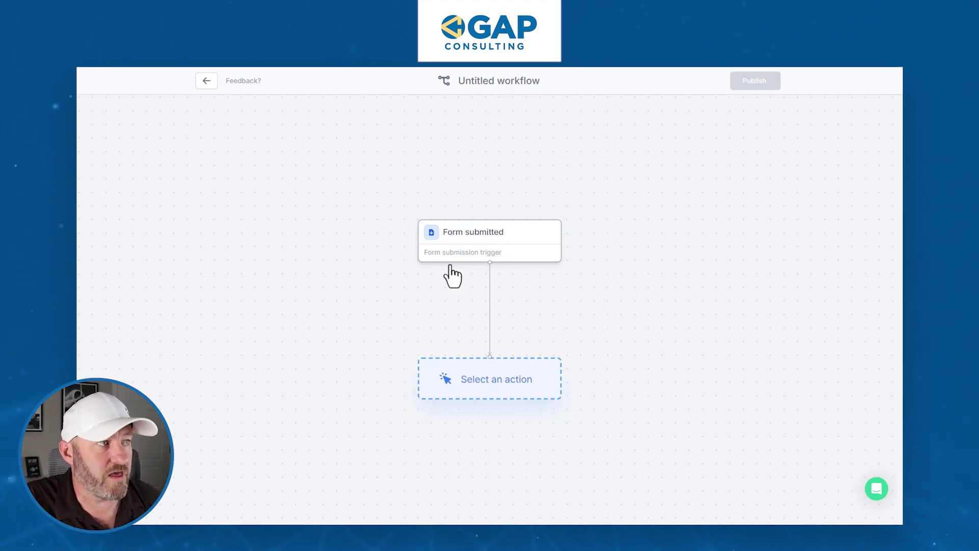
# - Add a Send email action after the form submission trigger, with the Your Email field as its recipient
pyautogui.click(495, 377)
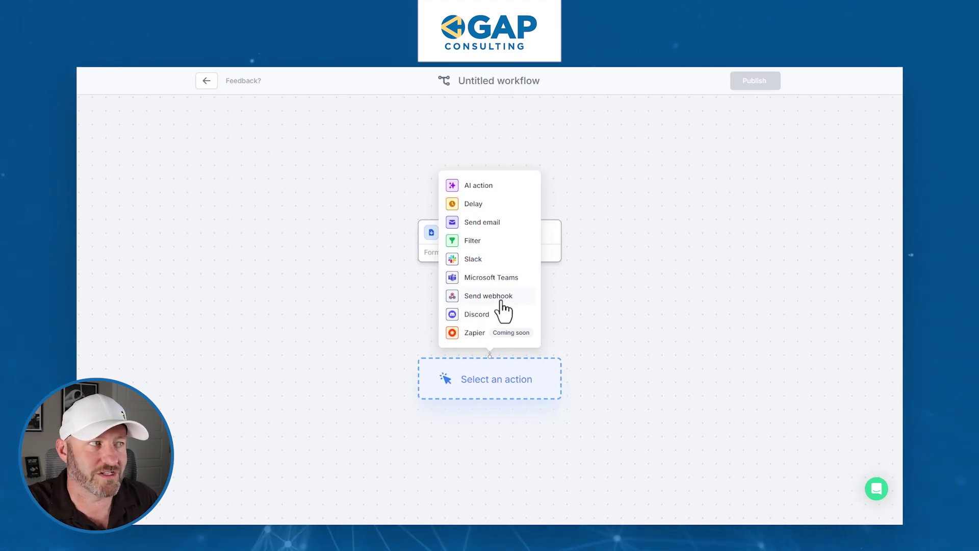
pyautogui.click(504, 222)
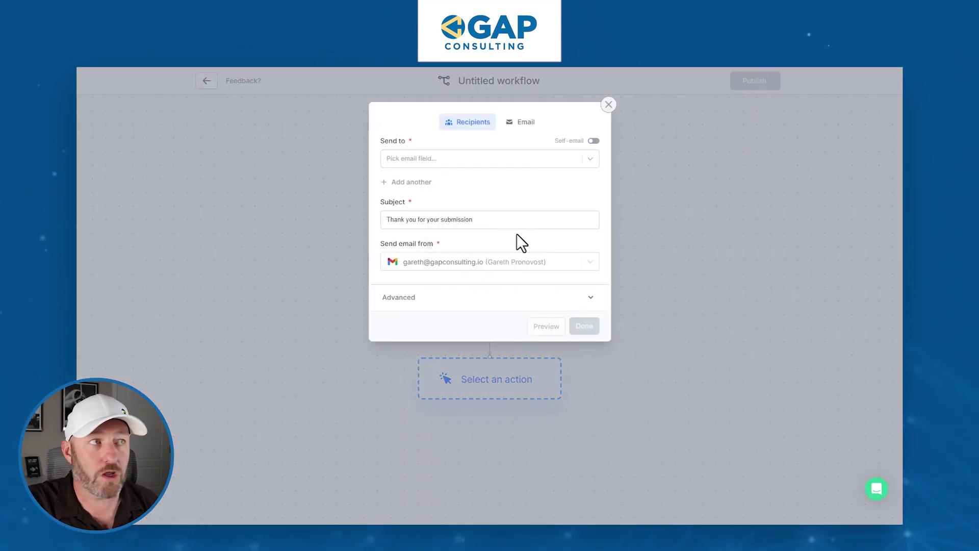
pyautogui.click(485, 159)
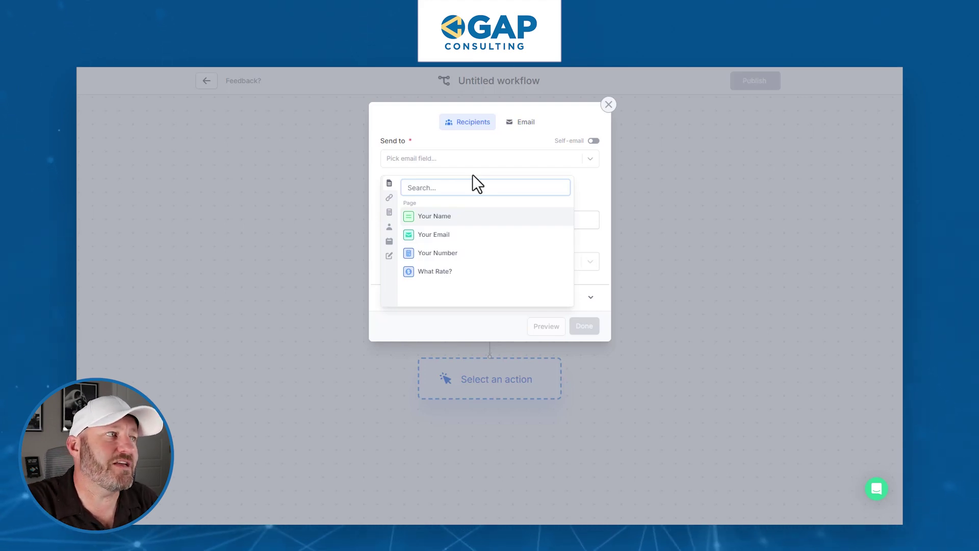
pyautogui.click(472, 238)
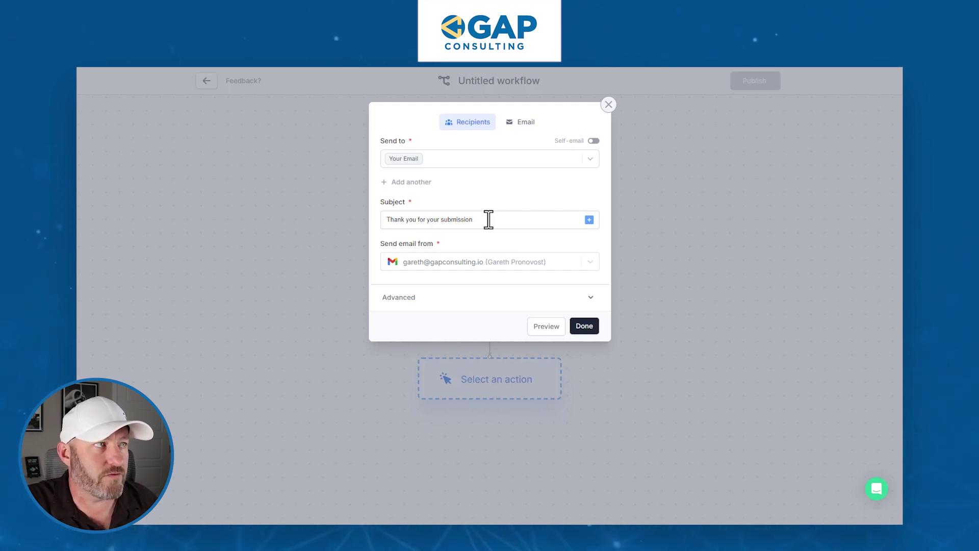
# - Expand the email's advanced options and add an attachment entry, leaving its source unselected
pyautogui.click(491, 297)
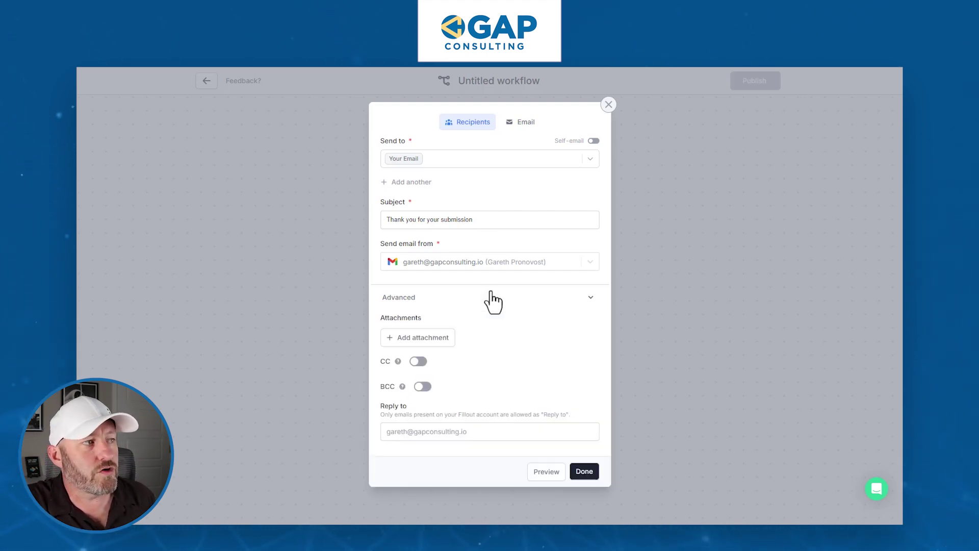
pyautogui.click(431, 339)
pyautogui.click(431, 341)
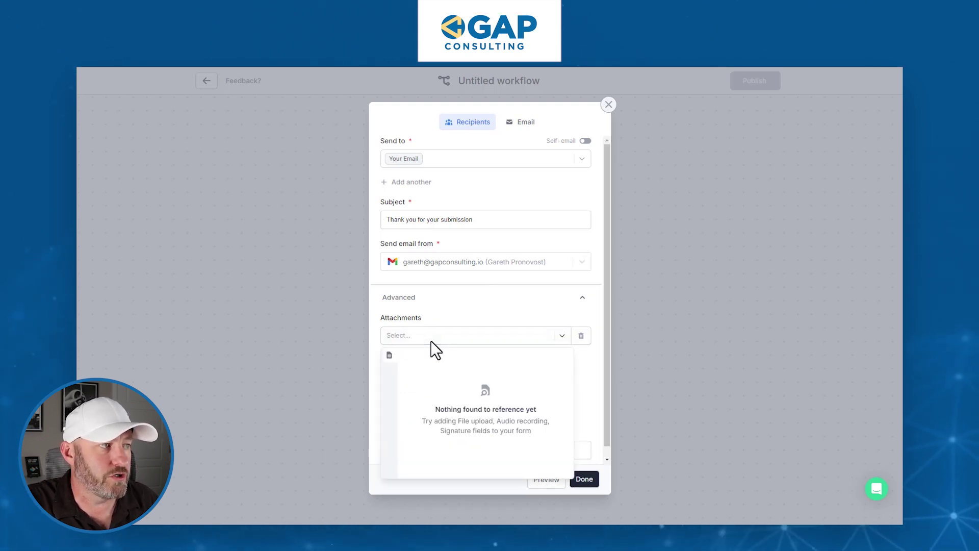
pyautogui.click(431, 341)
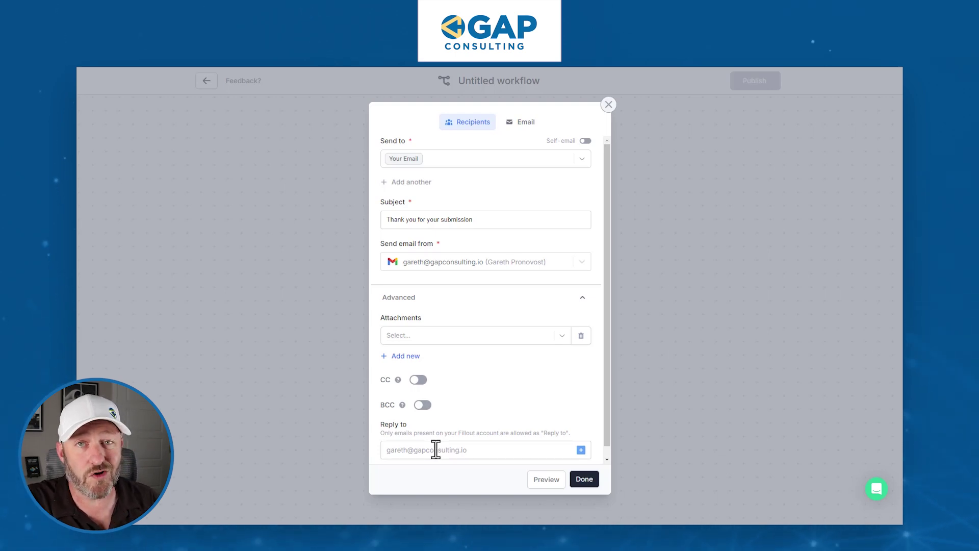
# - Replace the email's second line with "You selected a rate of [What Rate?] with a number of [Your Number]", inserting both form fields as references
pyautogui.click(525, 122)
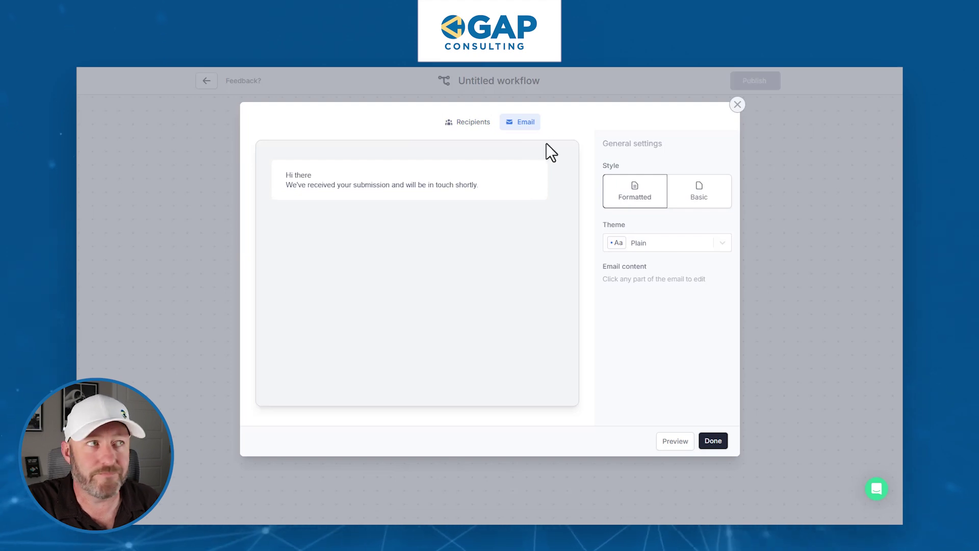
pyautogui.tripleClick(403, 186)
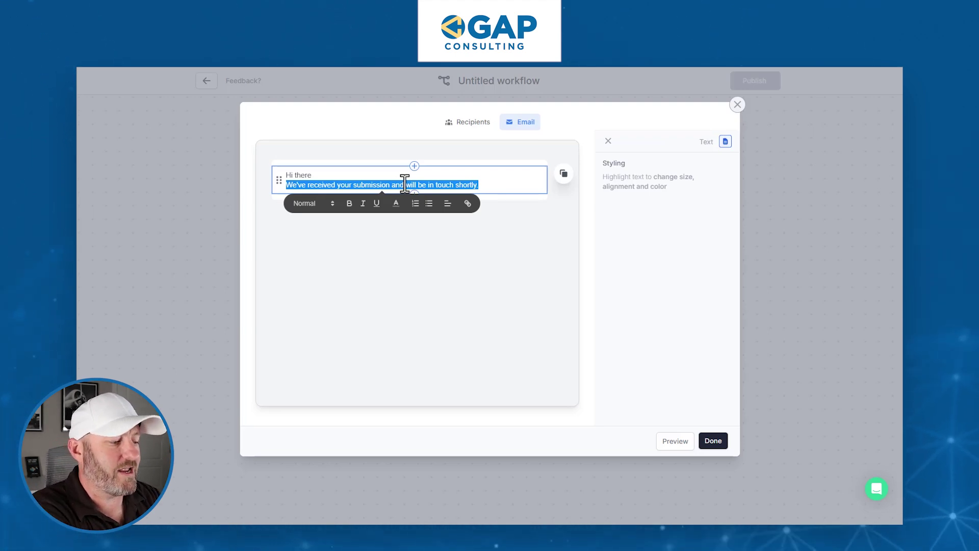
pyautogui.write('You selec')
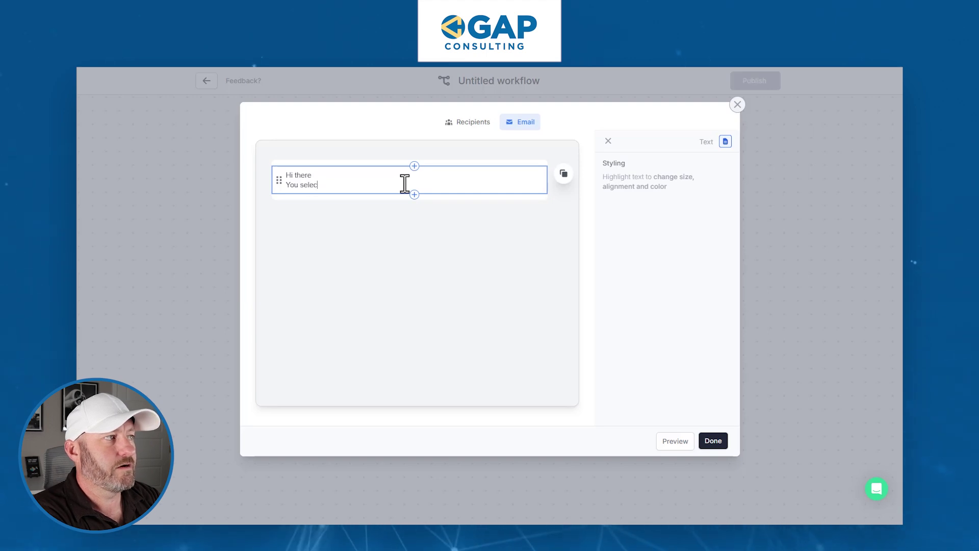
pyautogui.write('ted a rate of ')
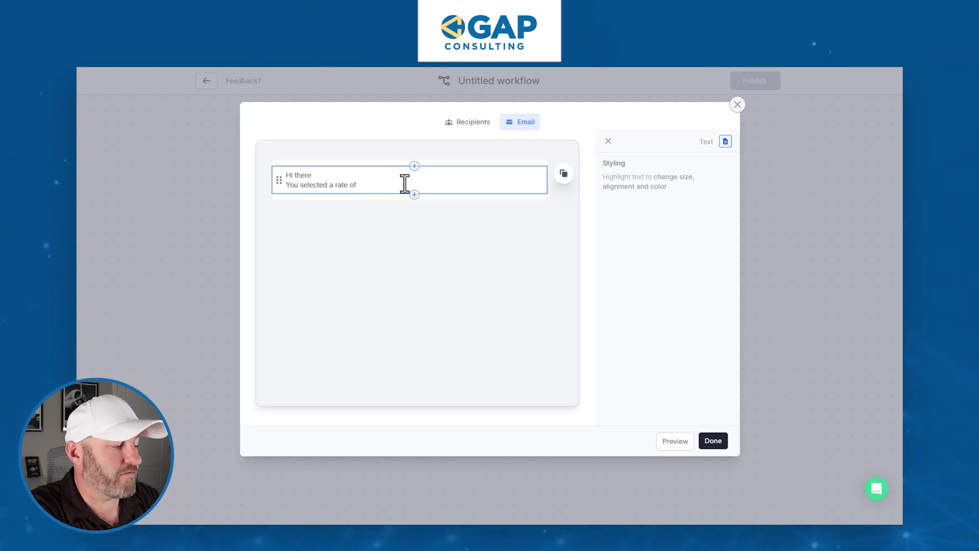
pyautogui.write('@')
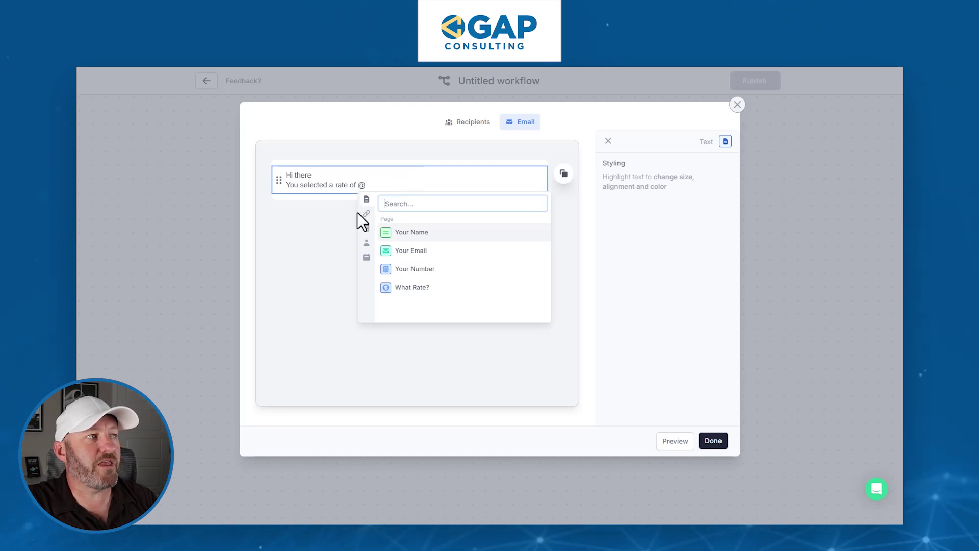
pyautogui.click(412, 289)
pyautogui.write('with a numbe')
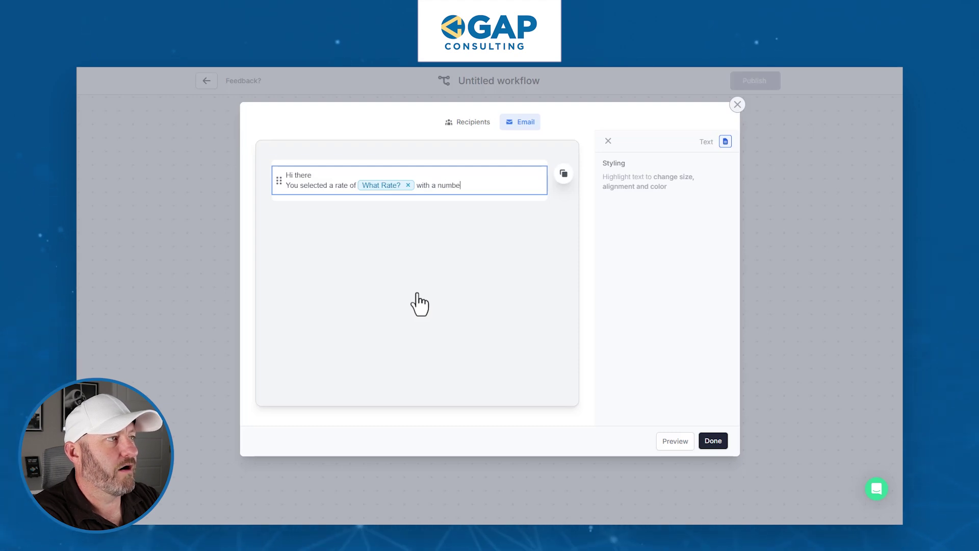
pyautogui.write('r of ')
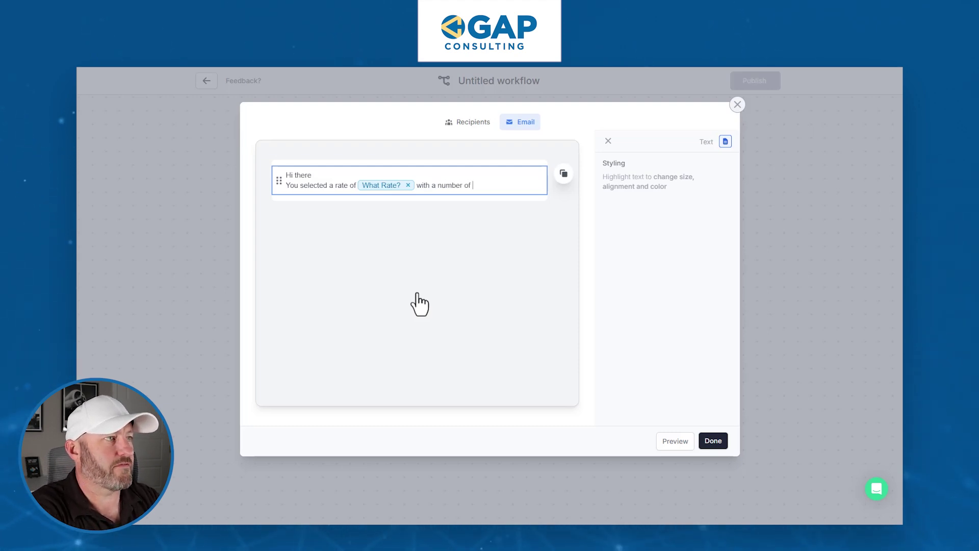
pyautogui.write('@')
pyautogui.click(586, 270)
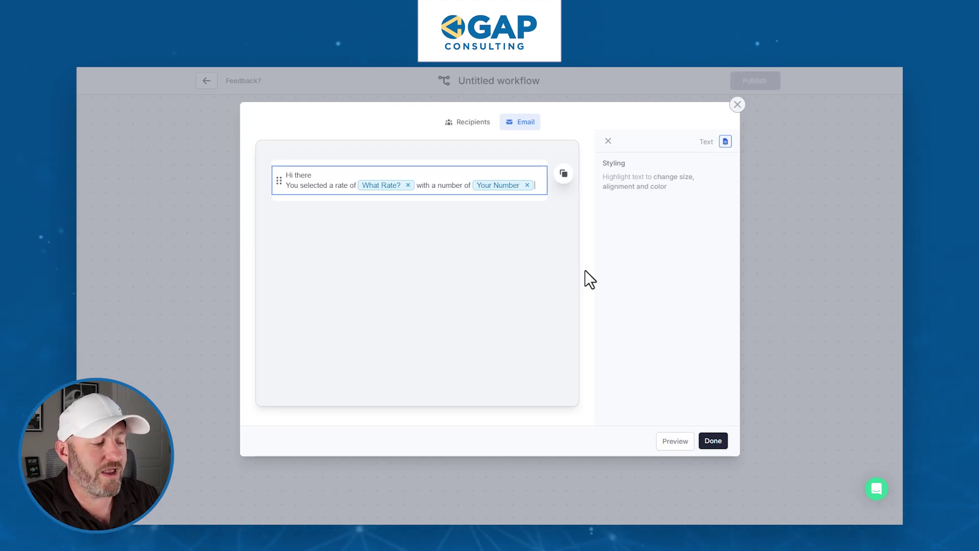
# - Add a third line to the email reading "- your calculated value is [Total]", inserting the Total calculation as a reference
pyautogui.press('Return')
pyautogui.write('- your calculated value is')
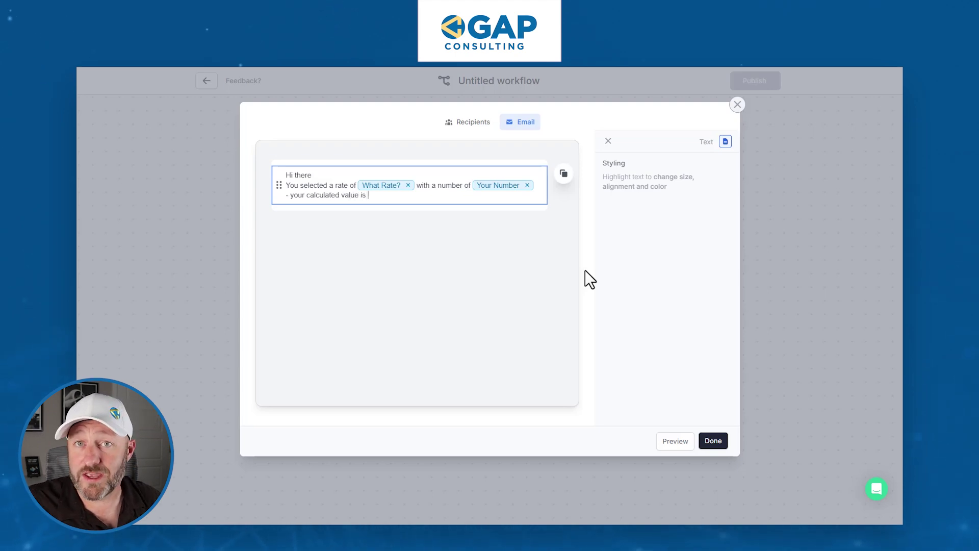
pyautogui.write('@')
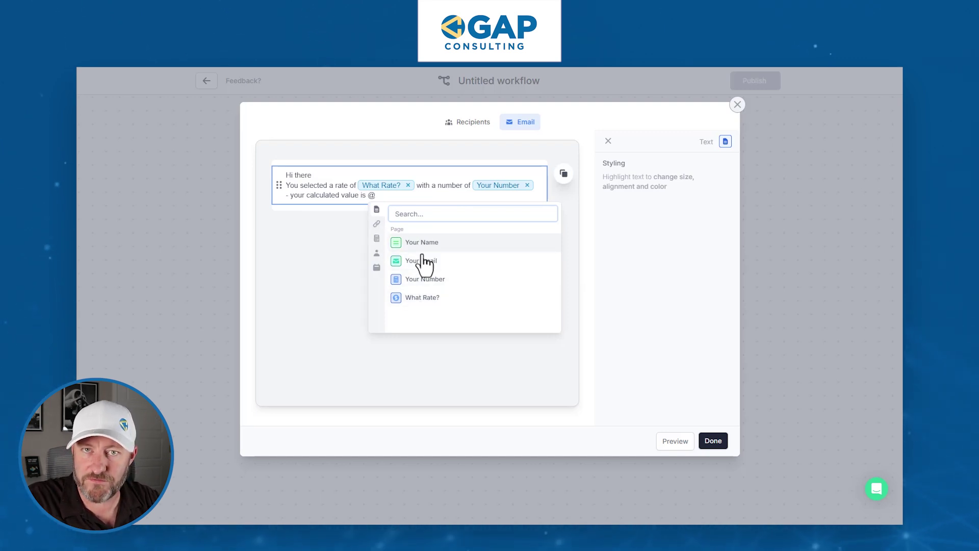
pyautogui.click(376, 224)
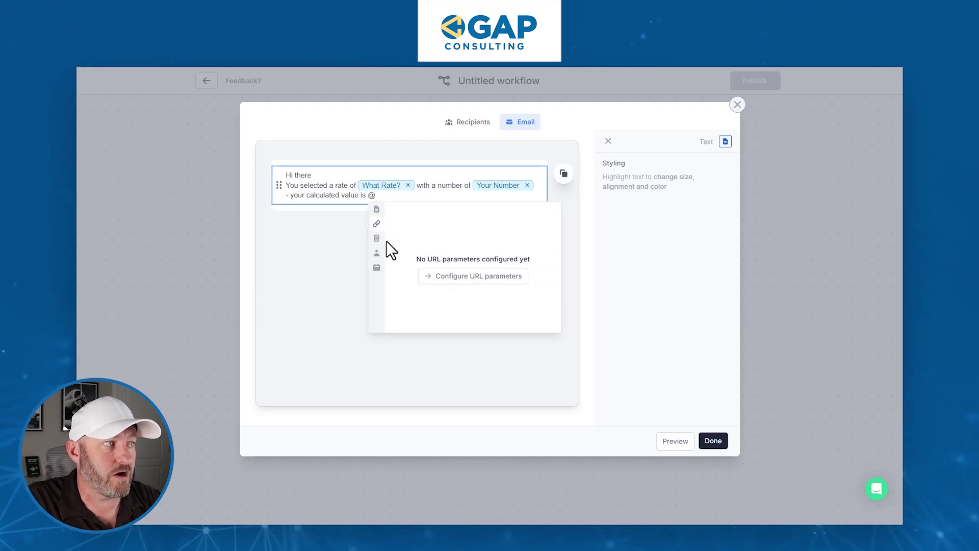
pyautogui.click(377, 238)
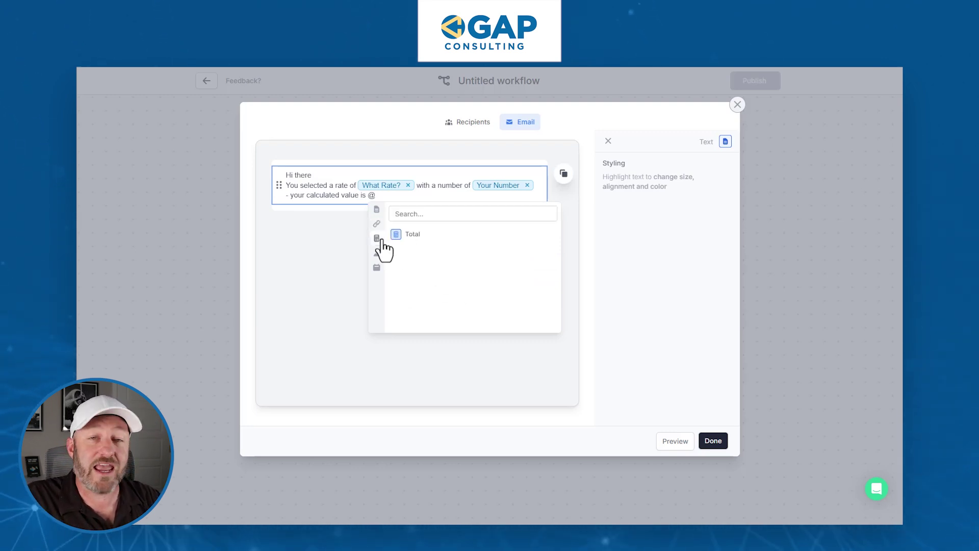
pyautogui.click(412, 235)
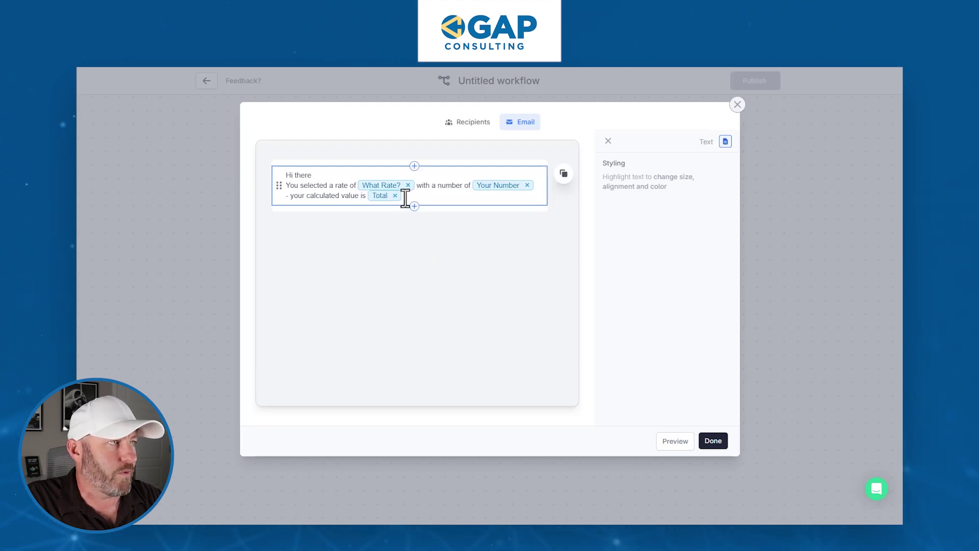
# - Look through the enrichment and date references available for the email text without inserting any
pyautogui.write('@')
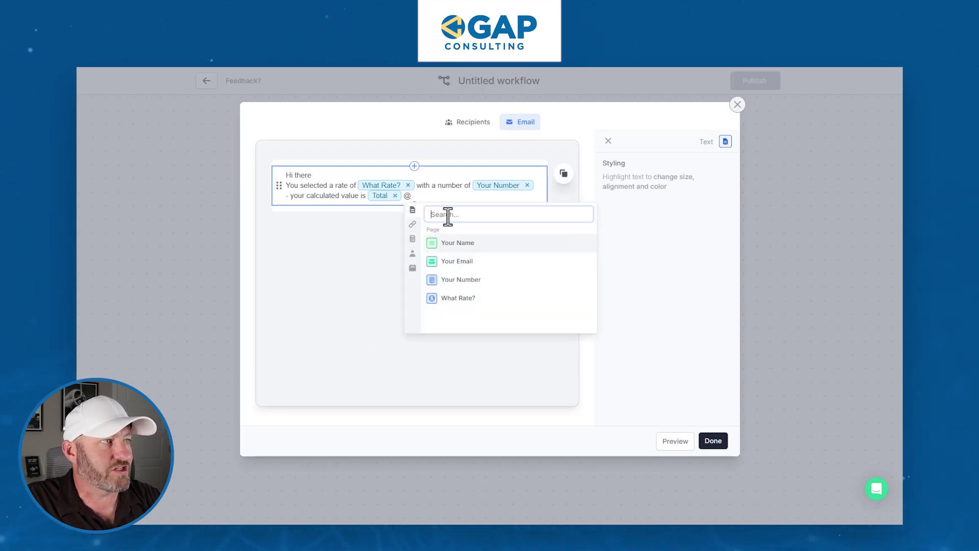
pyautogui.click(414, 252)
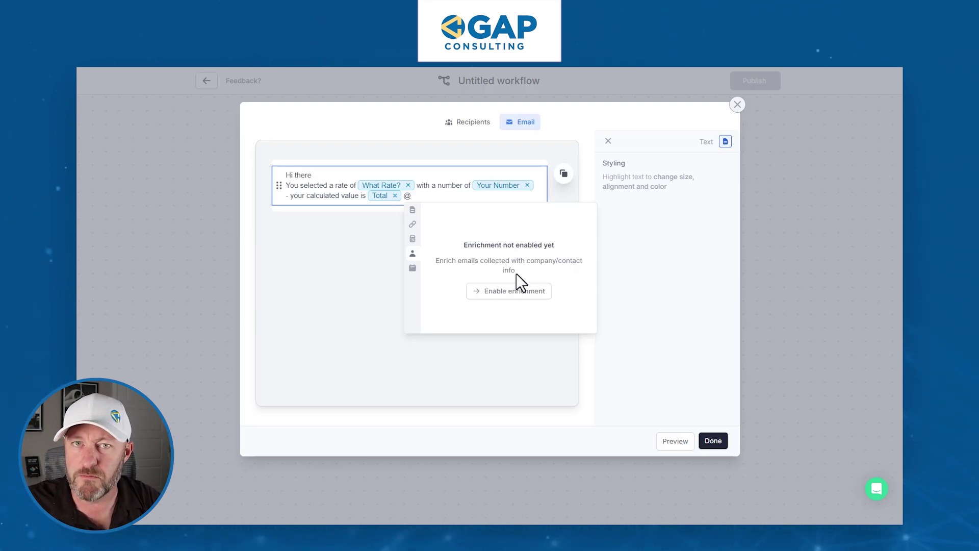
pyautogui.click(413, 268)
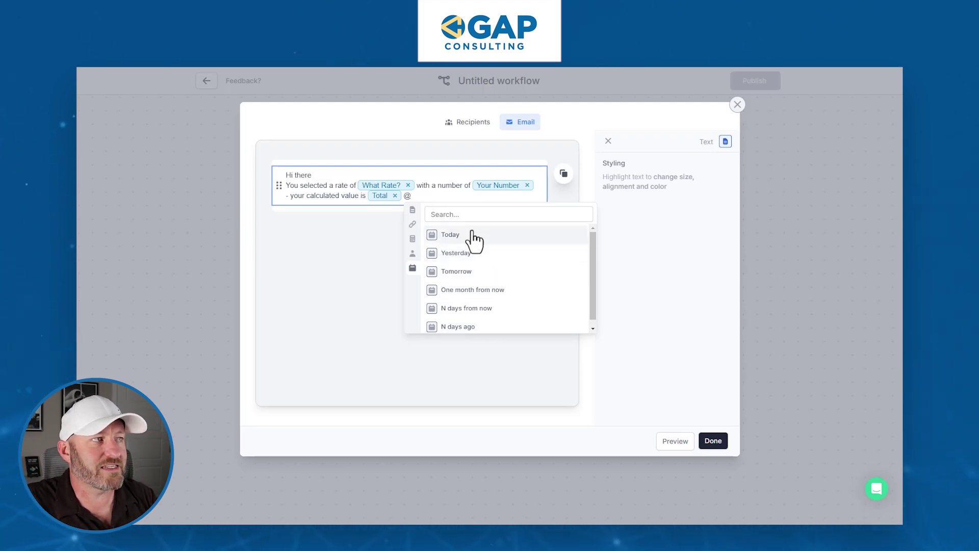
pyautogui.click(449, 199)
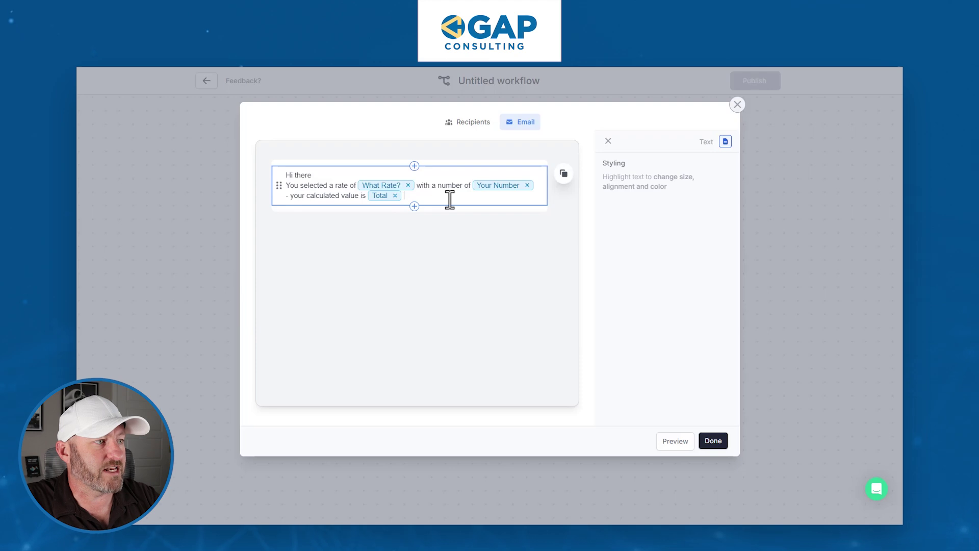
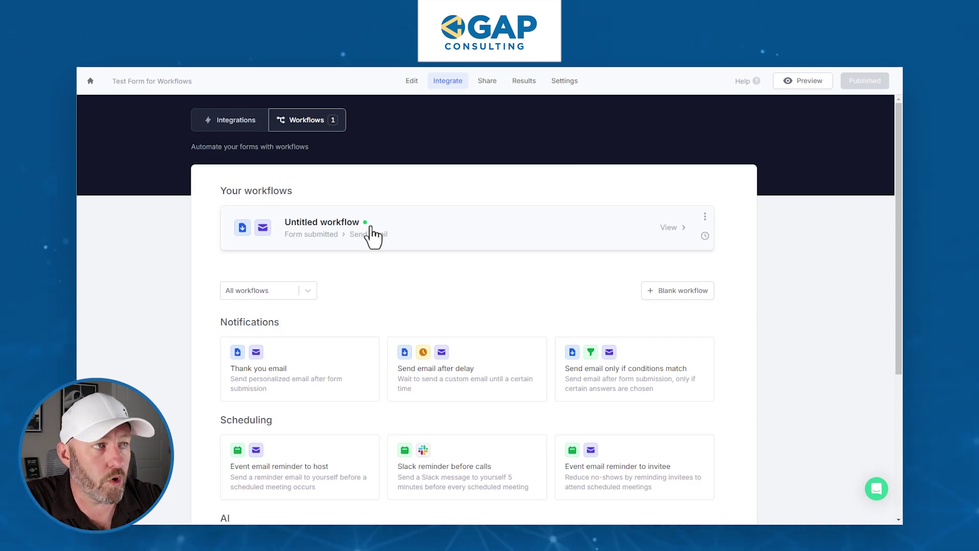
# - Review the untitled workflow's run history, expanding the finished run to inspect its form submission and email actions
pyautogui.click(705, 235)
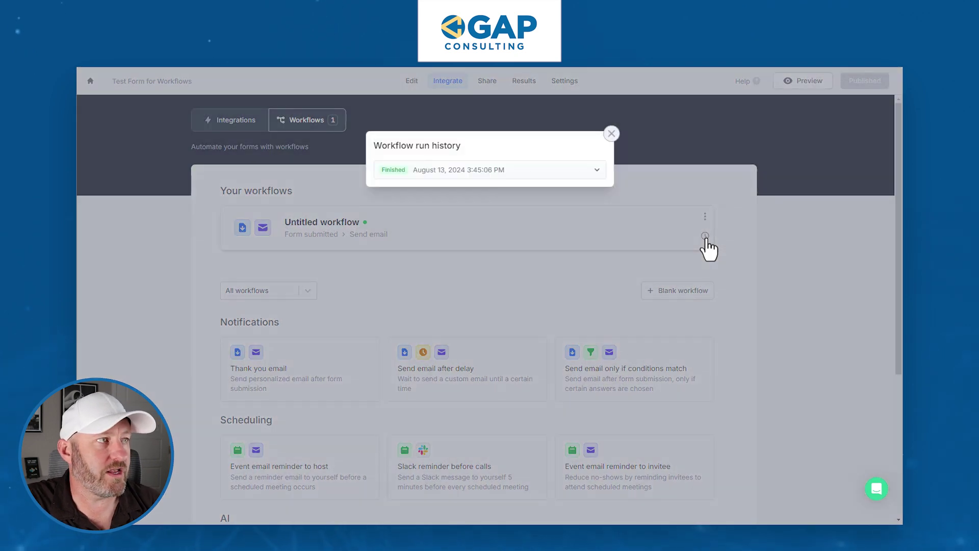
pyautogui.click(528, 174)
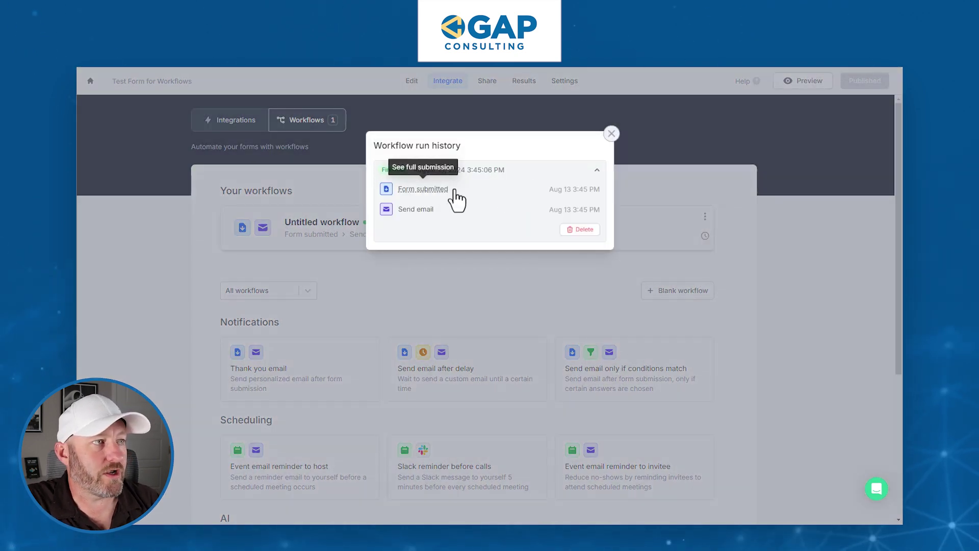
pyautogui.moveTo(576, 202)
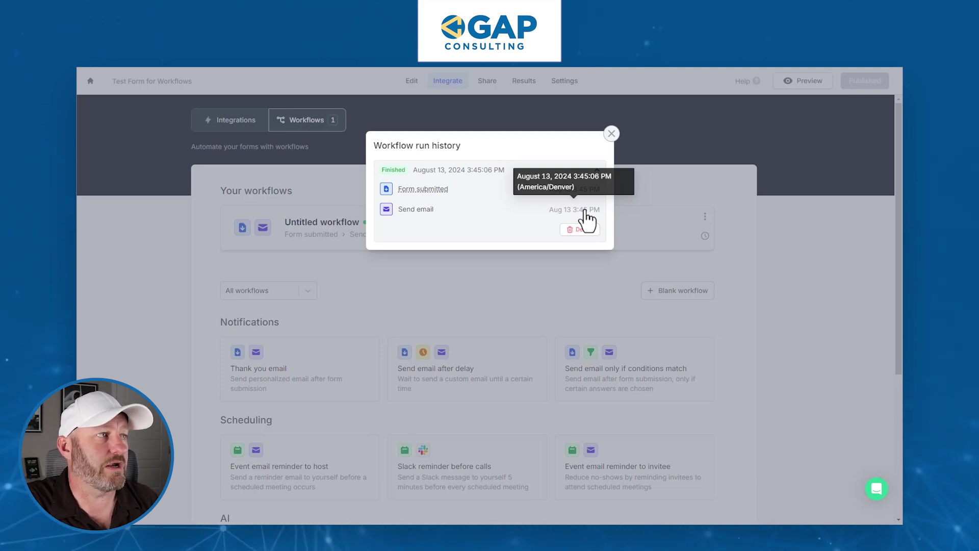
pyautogui.click(482, 201)
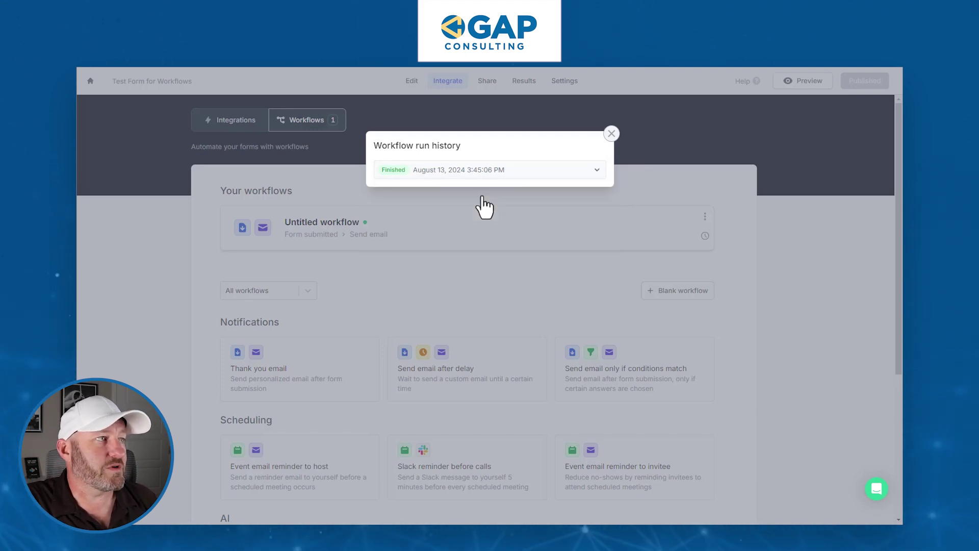
pyautogui.click(486, 169)
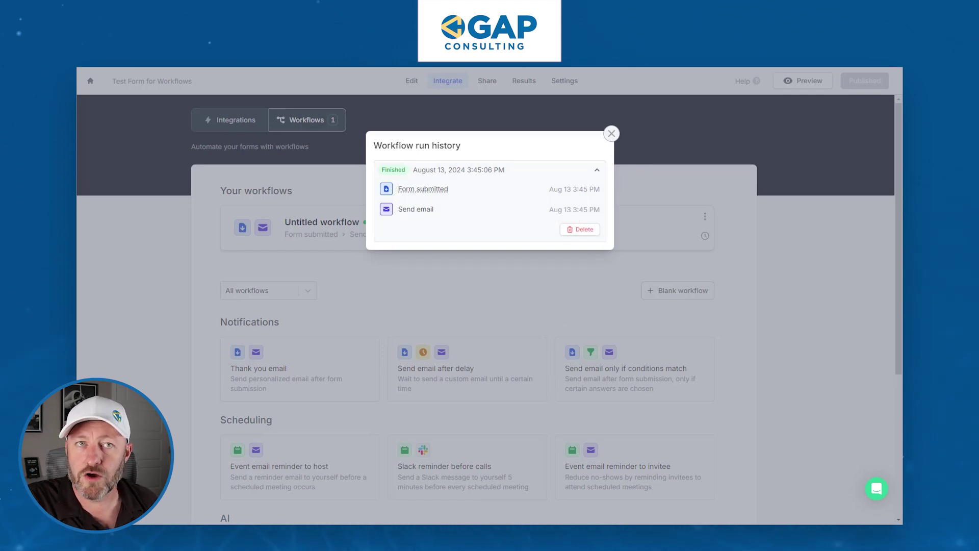
pyautogui.click(611, 134)
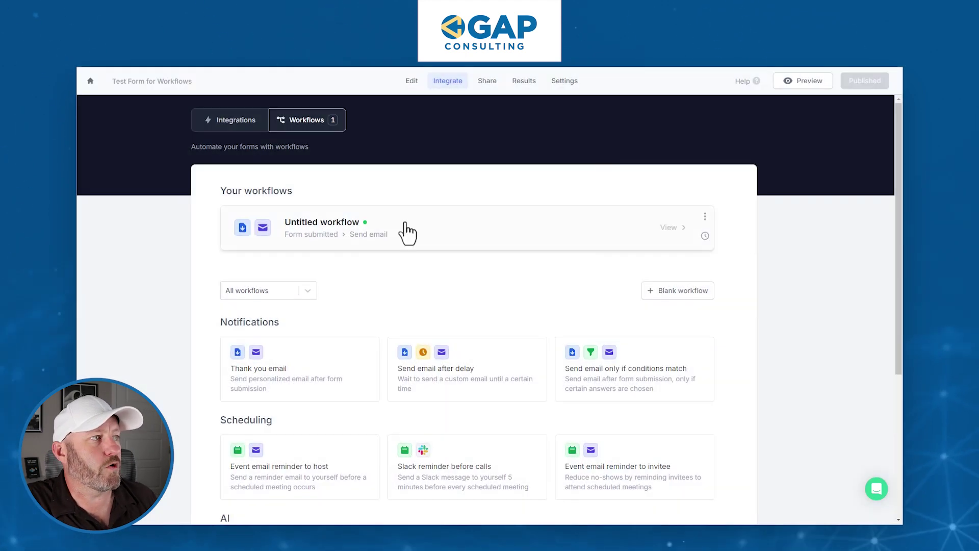
pyautogui.click(682, 226)
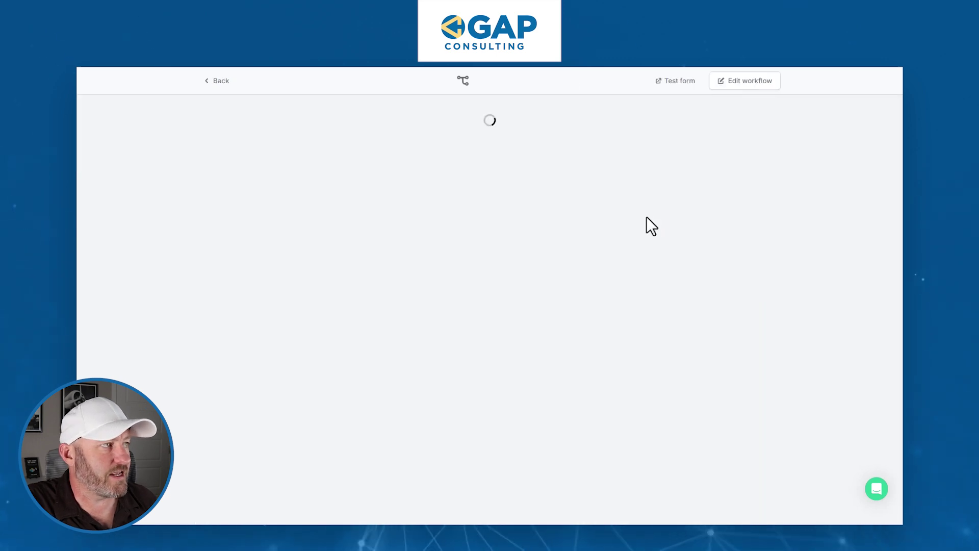
pyautogui.doubleClick(470, 86)
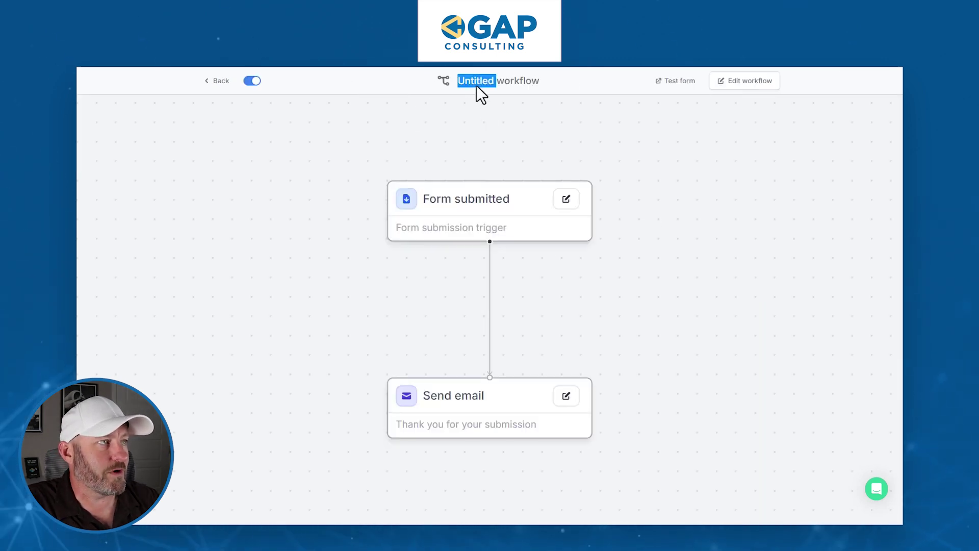
pyautogui.hotkey('ctrl', 'a')
pyautogui.click(225, 87)
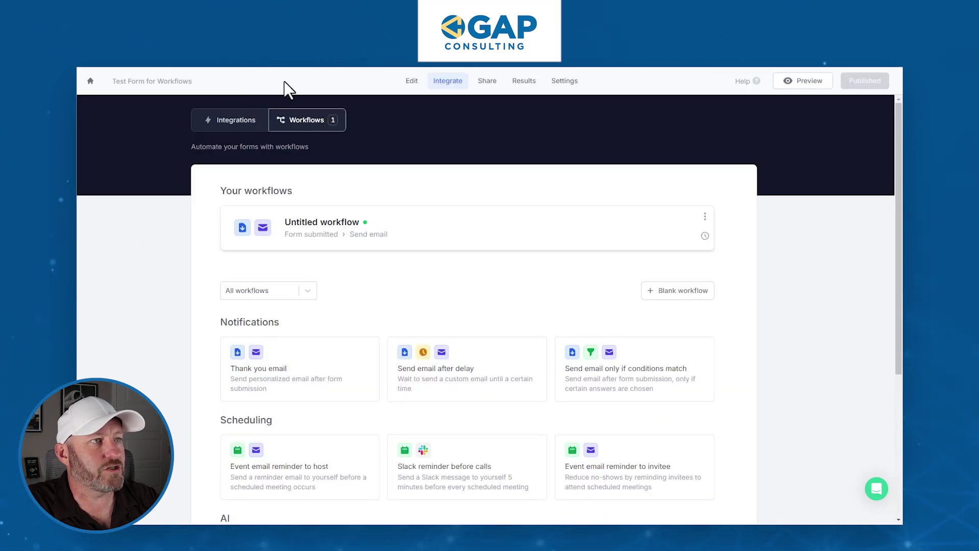
# - Rename the untitled workflow as "Test Flow" from the form's workflow list
pyautogui.click(706, 216)
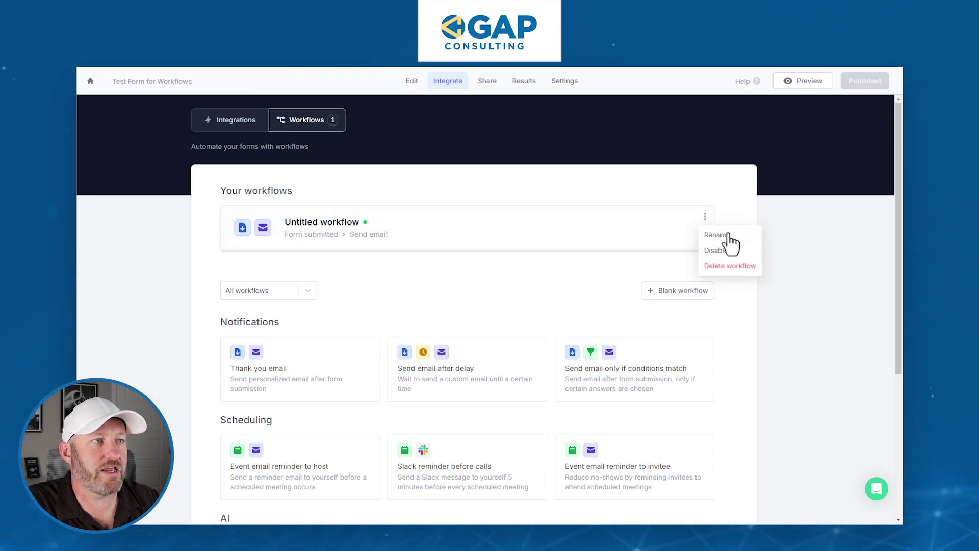
pyautogui.click(724, 236)
pyautogui.write('Test Flow')
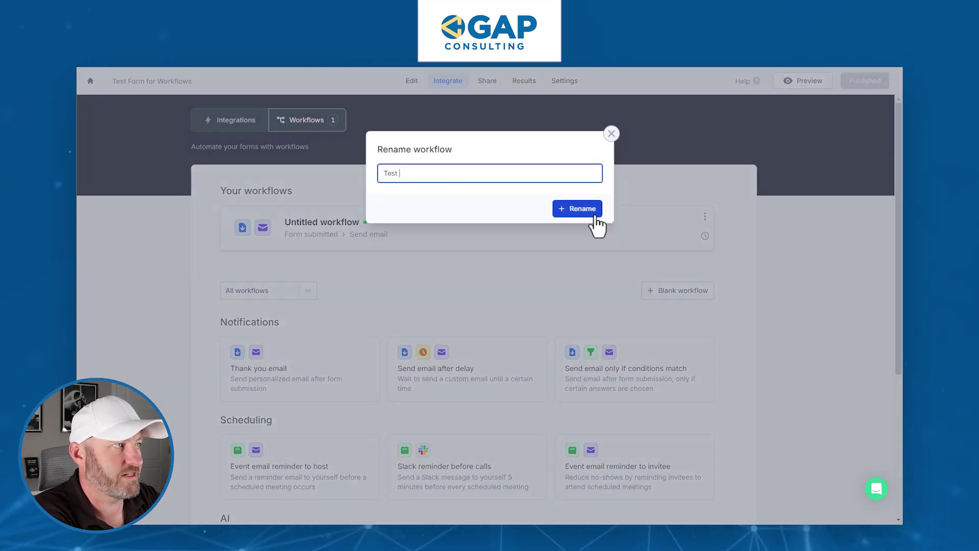
pyautogui.click(595, 217)
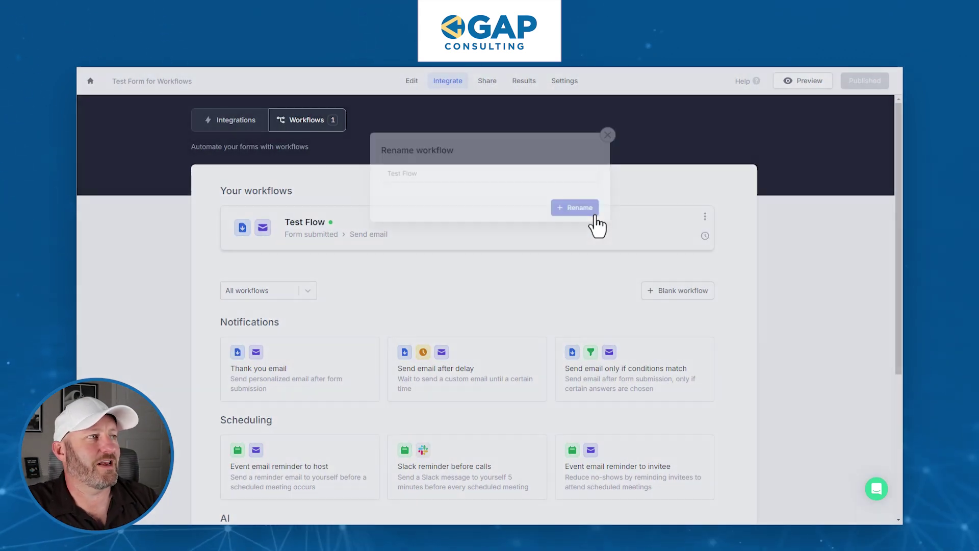
# - Open the Test Flow workflow and disable it
pyautogui.click(517, 232)
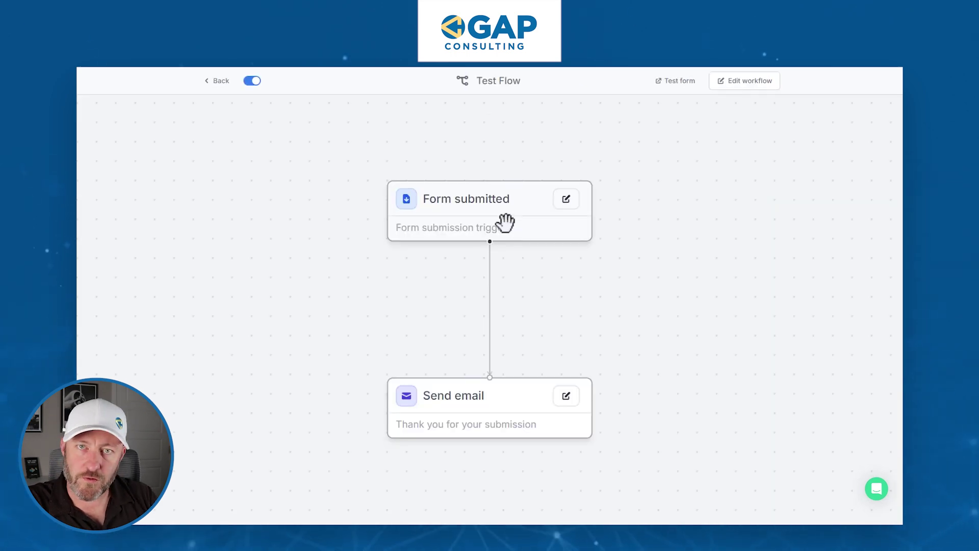
pyautogui.click(252, 82)
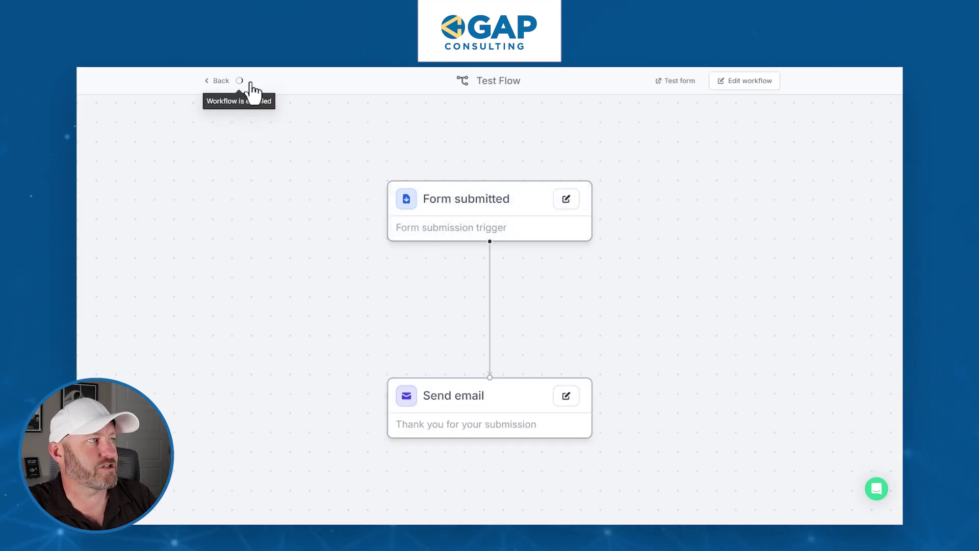